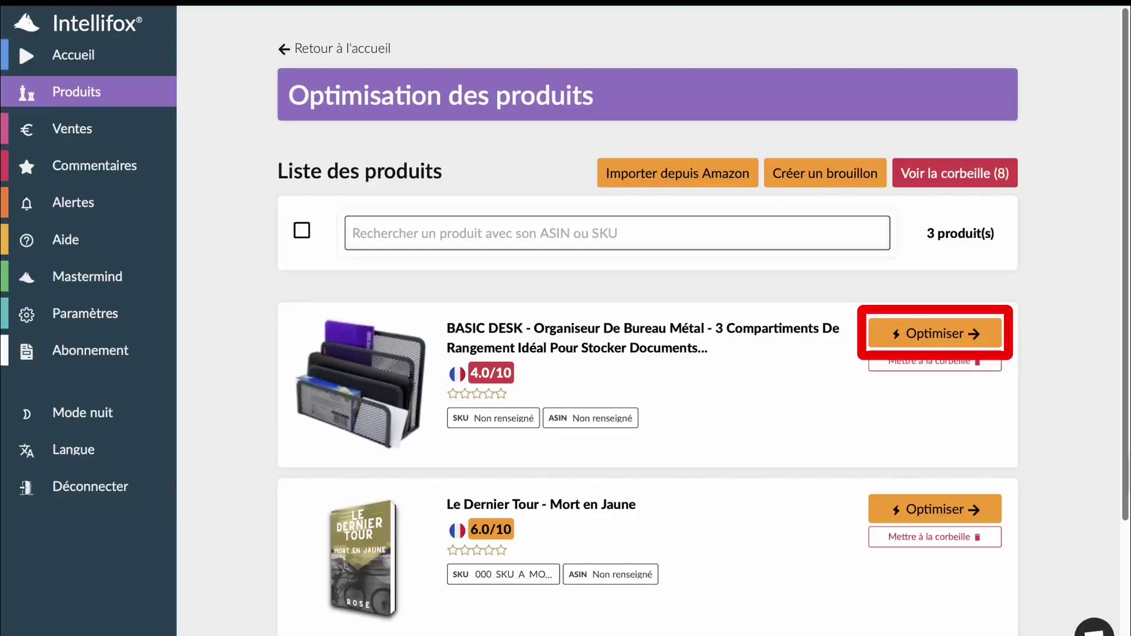
- Open the optimisation page of the BASIC DESK desk organiser and look through its optimisation guide and listing content
click(972, 334)
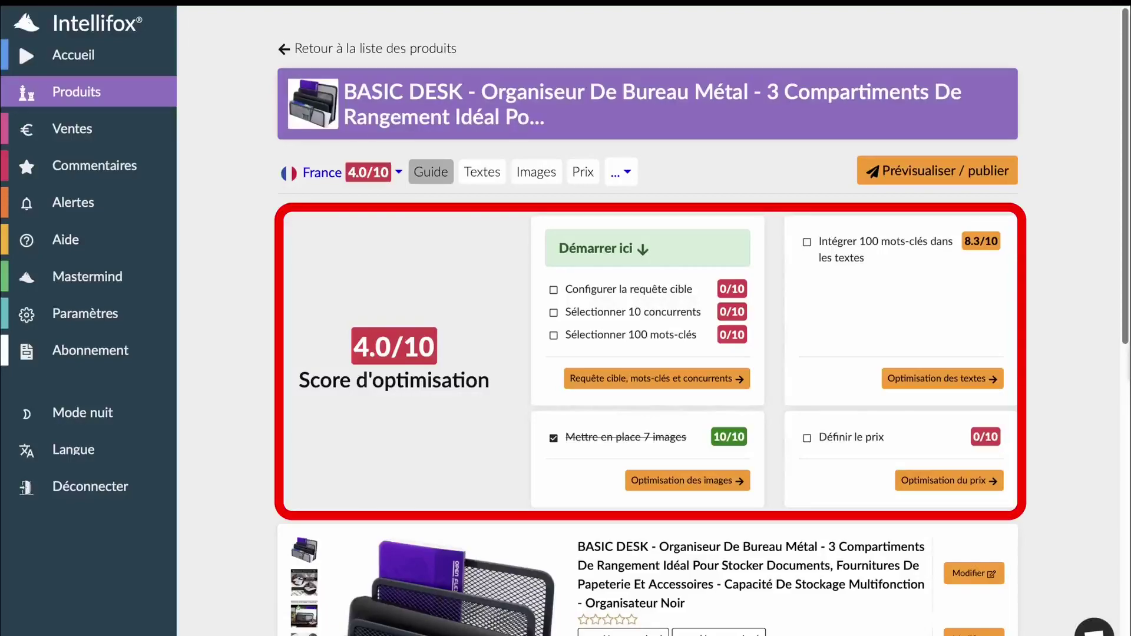
scroll(648, 353, down, 7)
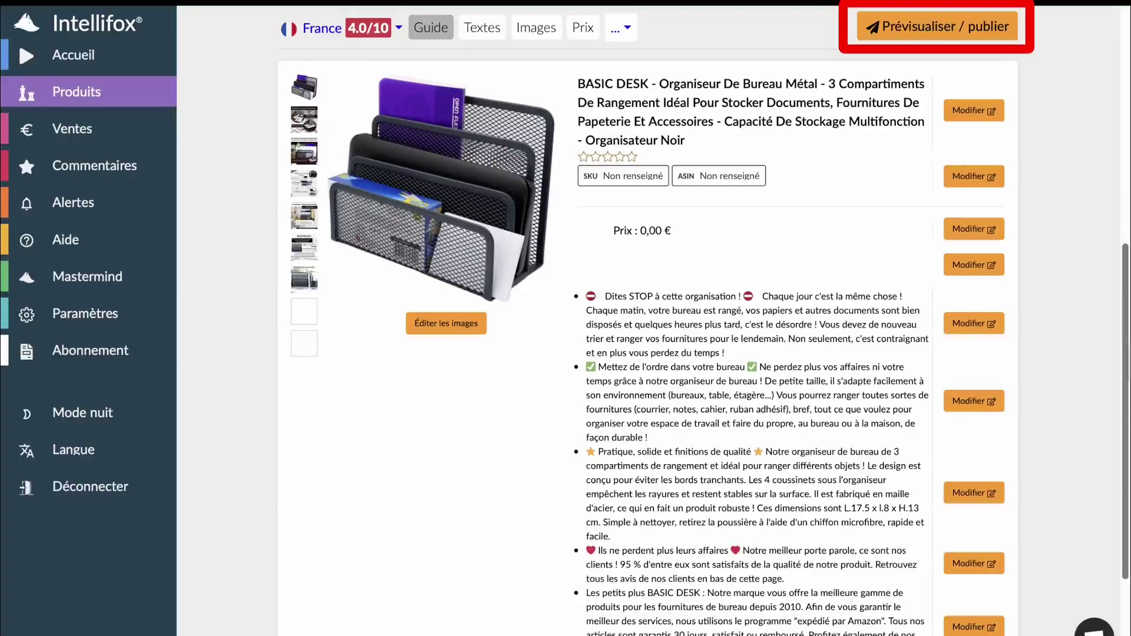
scroll(648, 354, up, 8)
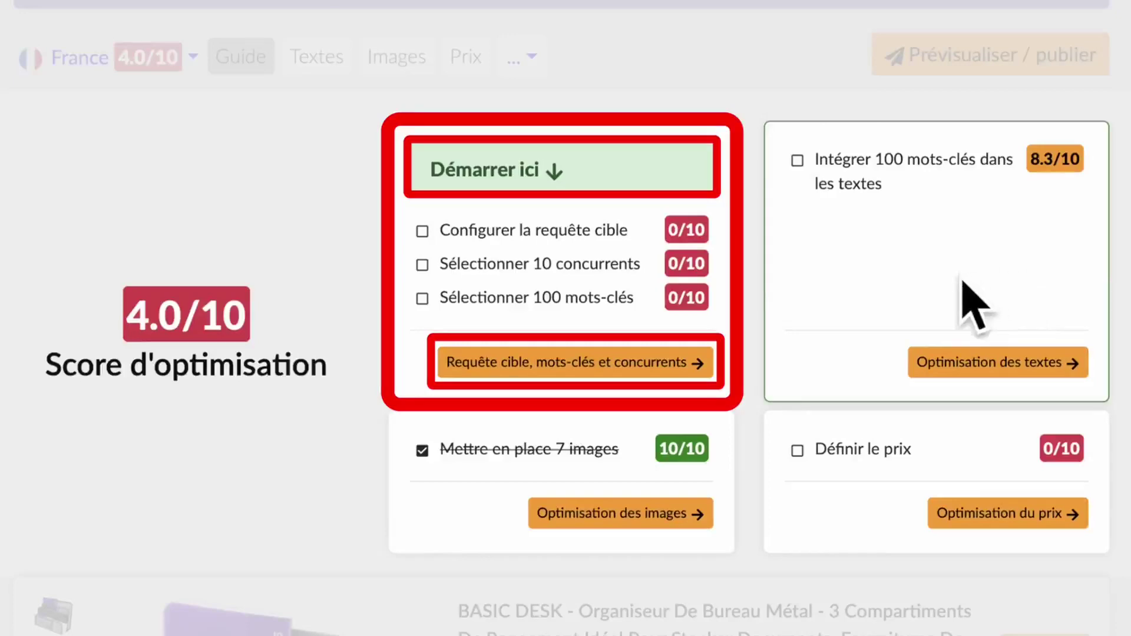
- Start the guided target query, keywords and competitors method and enter "organiseur de bureau" as the Amazon search query
click(655, 369)
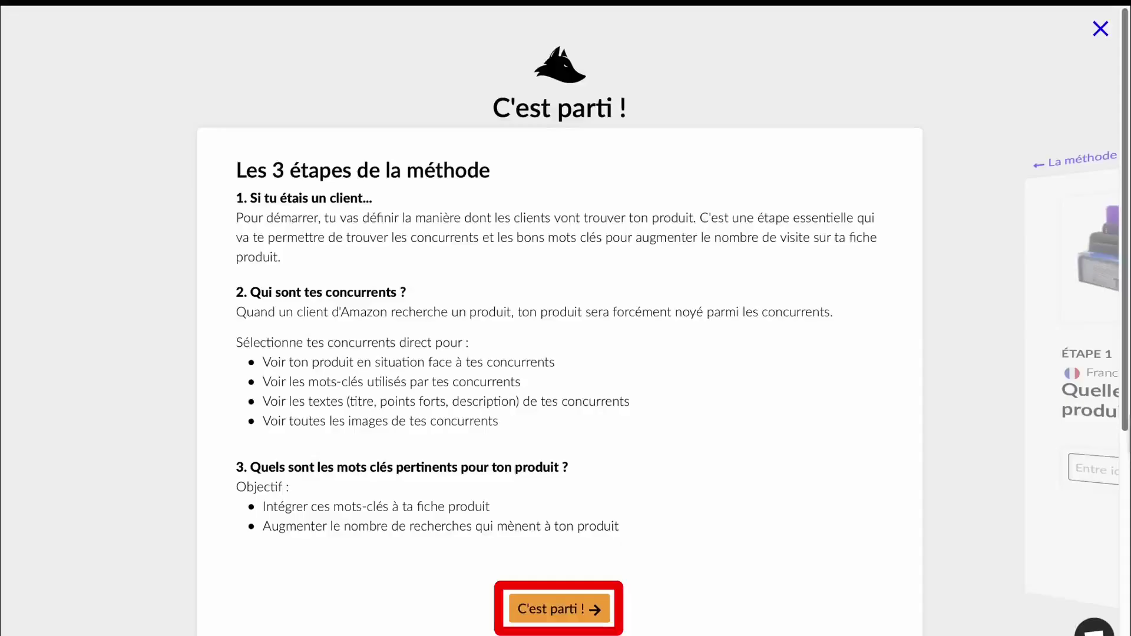
click(600, 610)
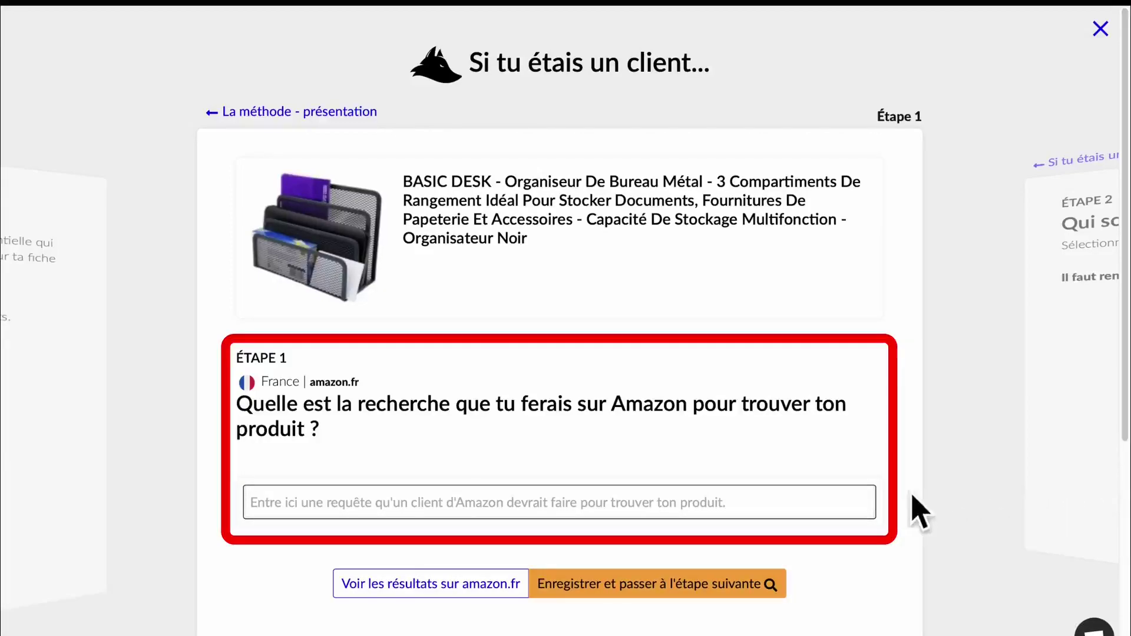
click(841, 499)
text(organise)
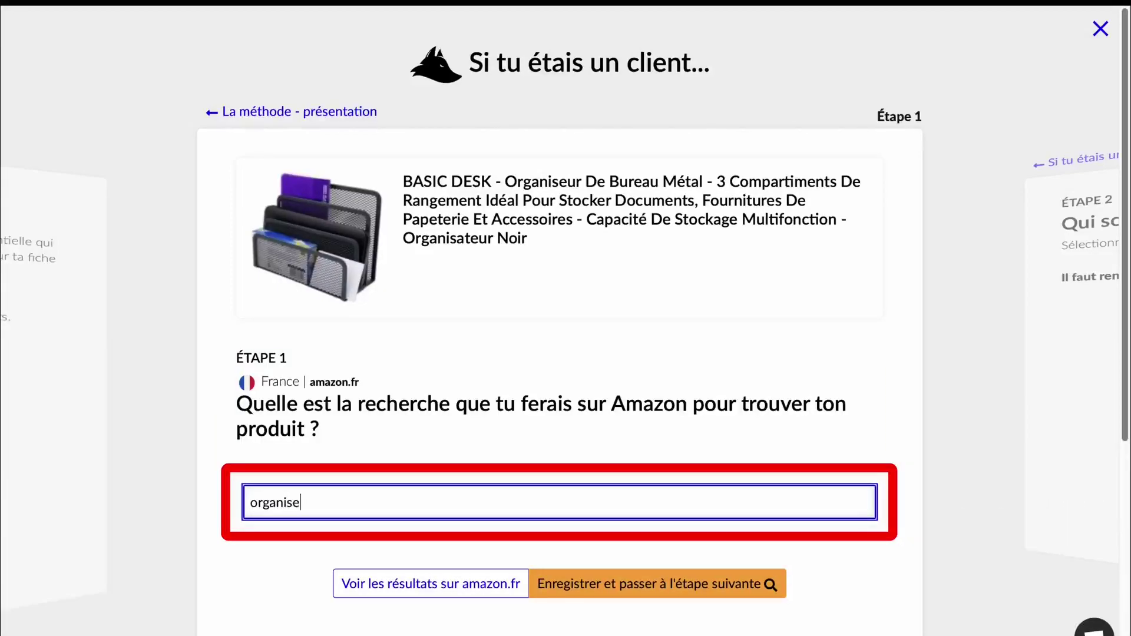
text(ur de bureau)
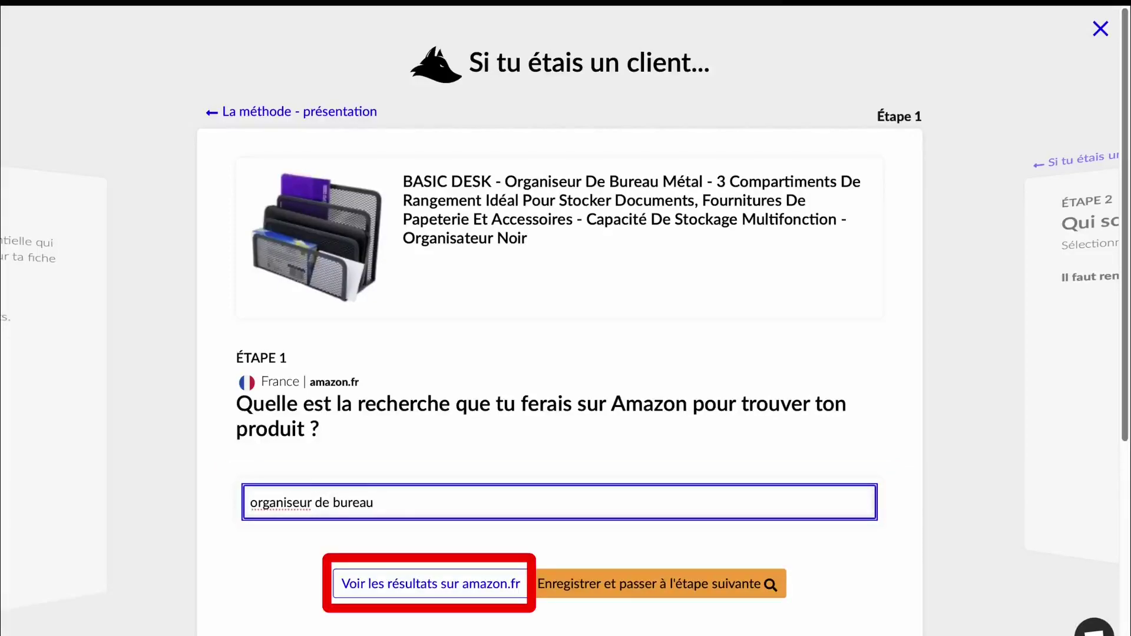
- Review the amazon.fr results for the query, looking through the listed desk organisers, and return to the query form
click(495, 595)
scroll(566, 336, down, 5)
scroll(566, 336, down, 6)
scroll(566, 336, down, 10)
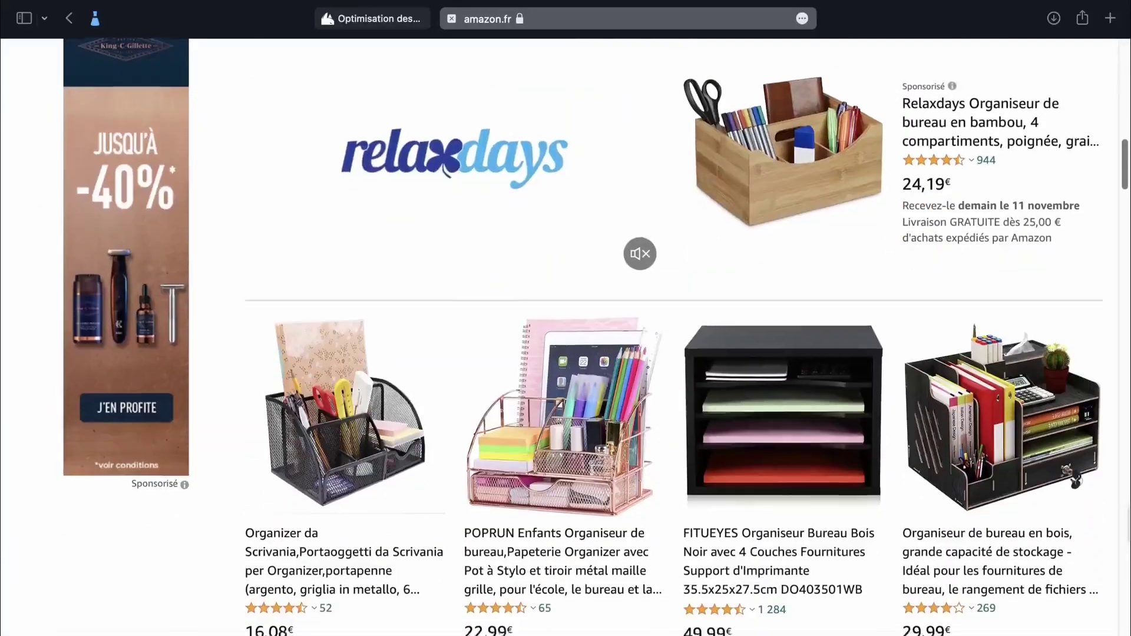
scroll(565, 336, down, 4)
scroll(582, 336, down, 1)
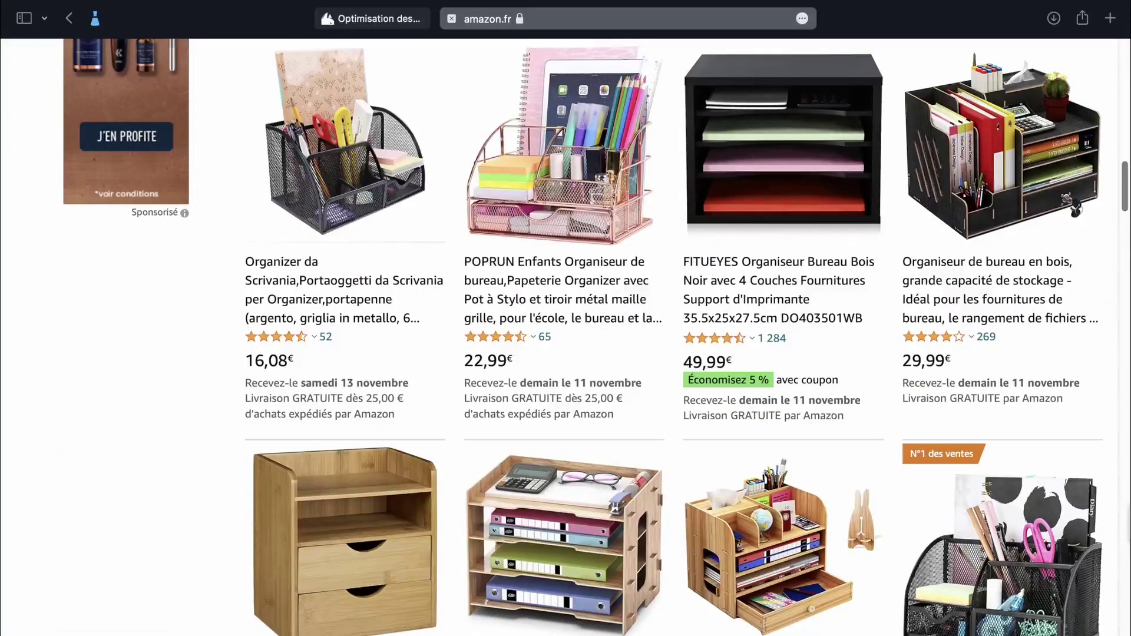
click(452, 20)
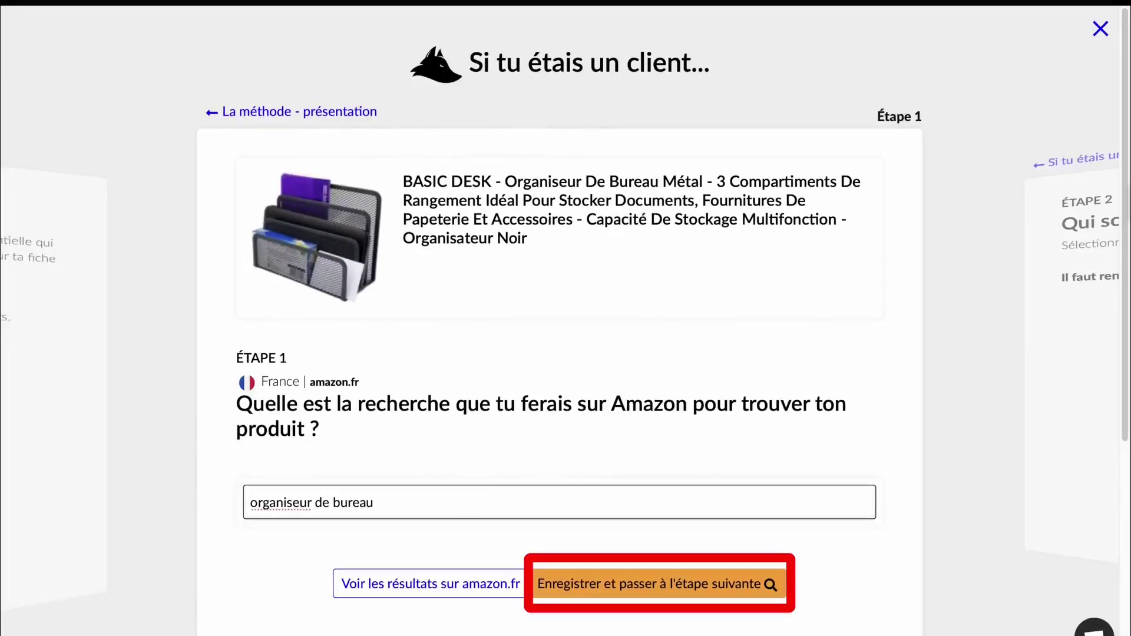
- Save the search query, mark the first ten listed products as competitors, from #1 through #11, and proceed to the keyword stage
click(671, 586)
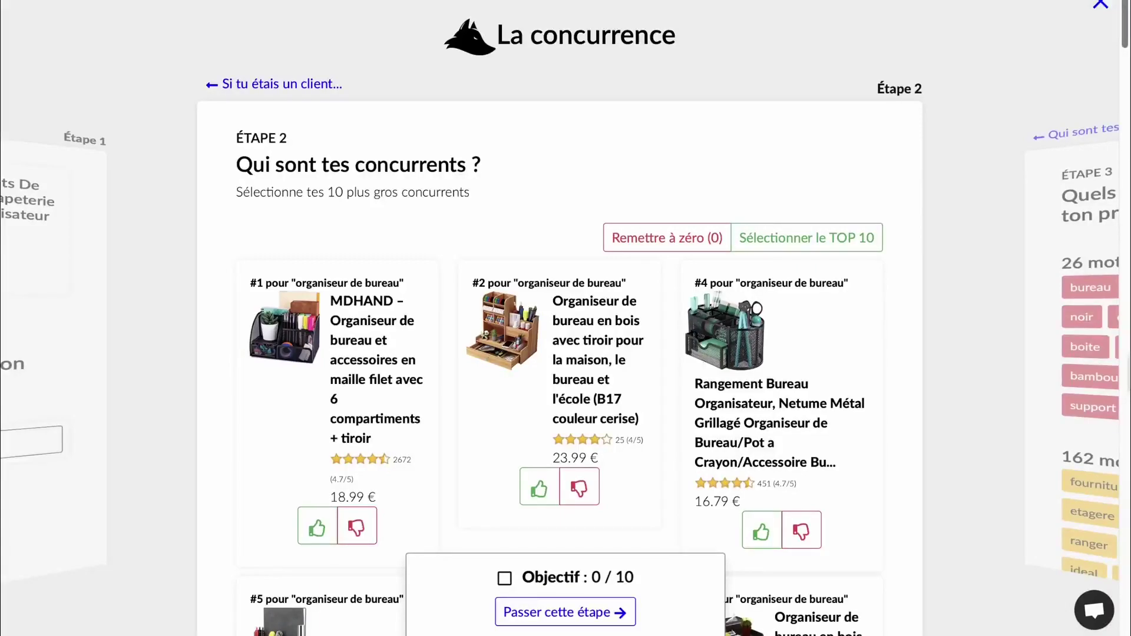
click(318, 528)
click(537, 491)
click(761, 532)
scroll(765, 530, down, 7)
click(761, 446)
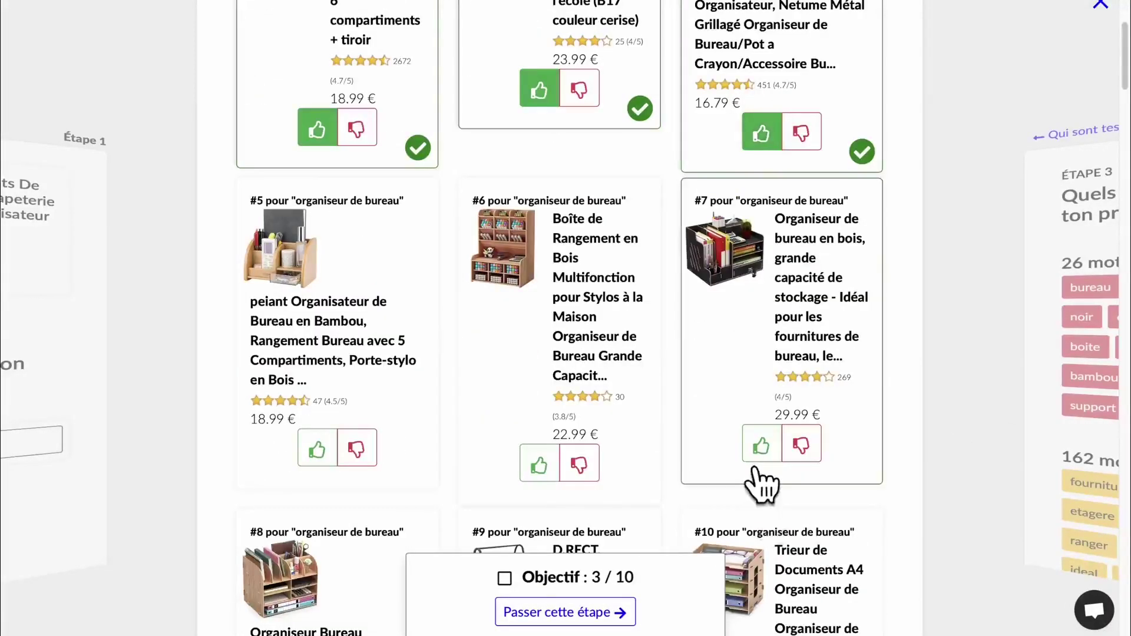
click(548, 471)
click(329, 462)
scroll(329, 465, down, 9)
click(317, 265)
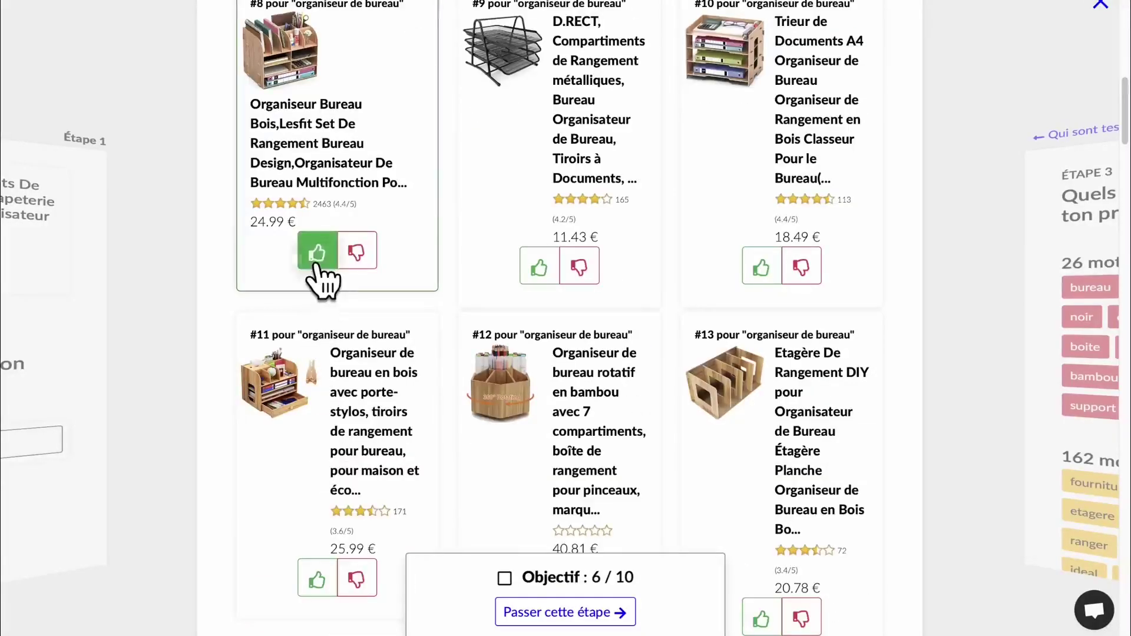
click(538, 268)
click(764, 269)
click(323, 575)
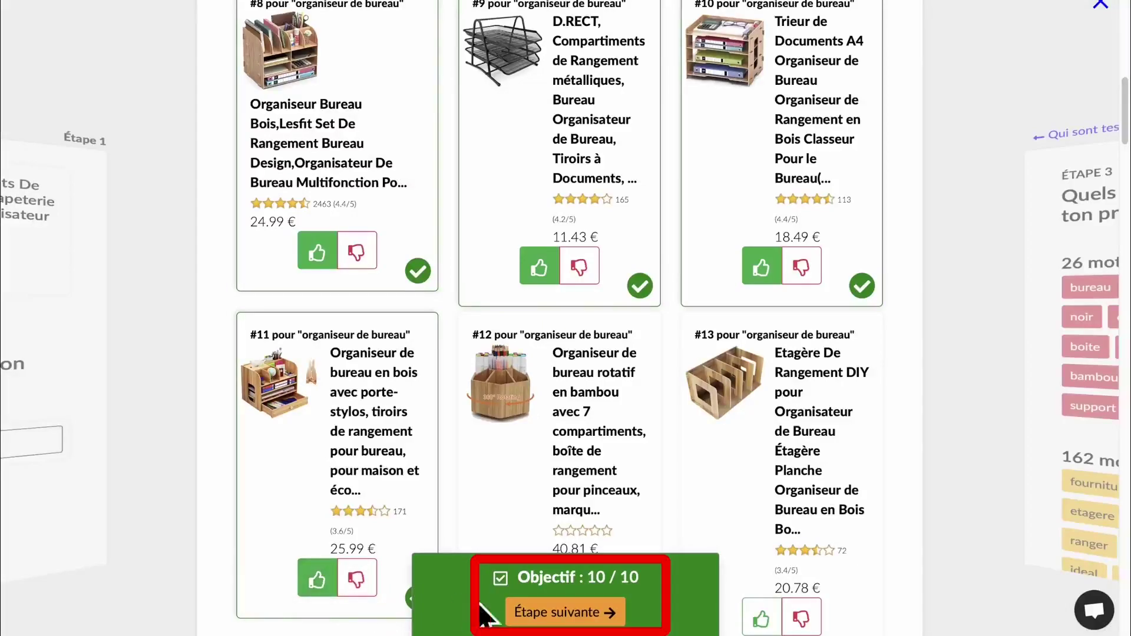
click(521, 623)
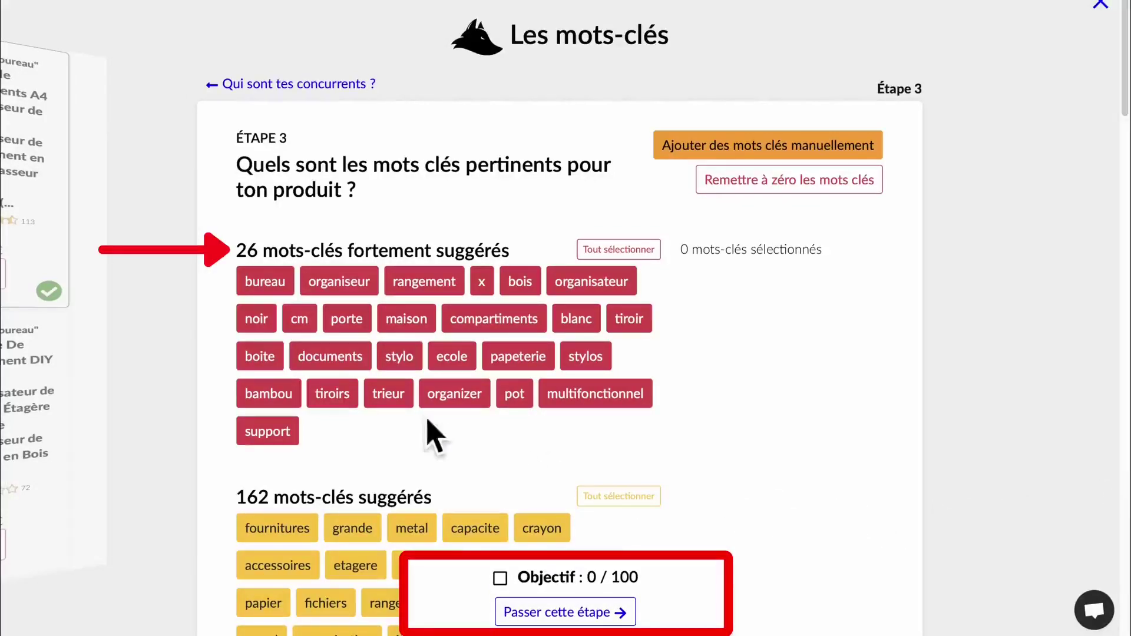
- Select all 26 strongly suggested keywords for the product, from "bureau" through "support"
click(253, 282)
click(252, 282)
click(252, 281)
click(252, 281)
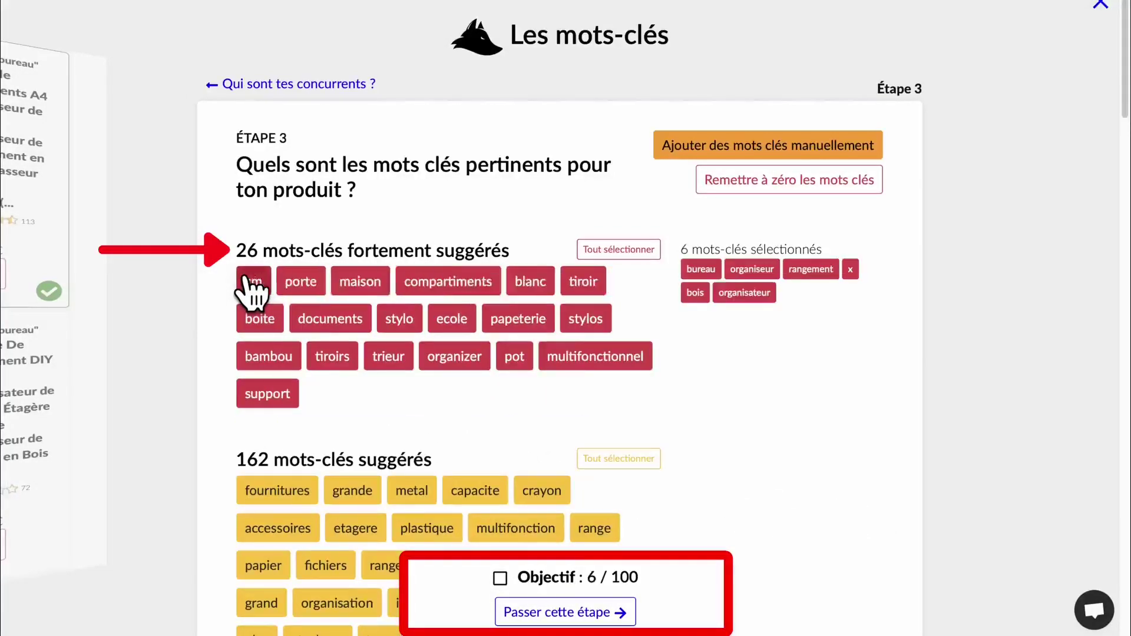
click(252, 282)
click(253, 281)
click(253, 281)
click(253, 281)
click(253, 282)
click(252, 281)
click(253, 288)
click(252, 289)
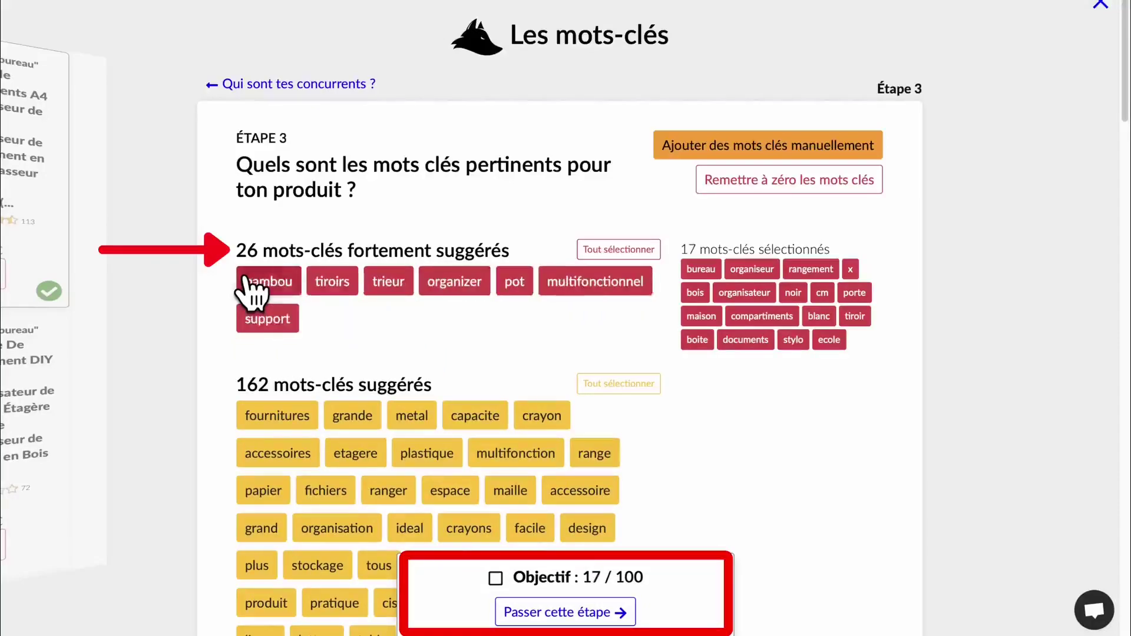
click(252, 288)
click(252, 289)
click(252, 289)
click(252, 289)
click(252, 289)
click(252, 289)
- Add the suggested keywords from "fournitures" through "garder" to the product's selected keywords
scroll(251, 360, down, 3)
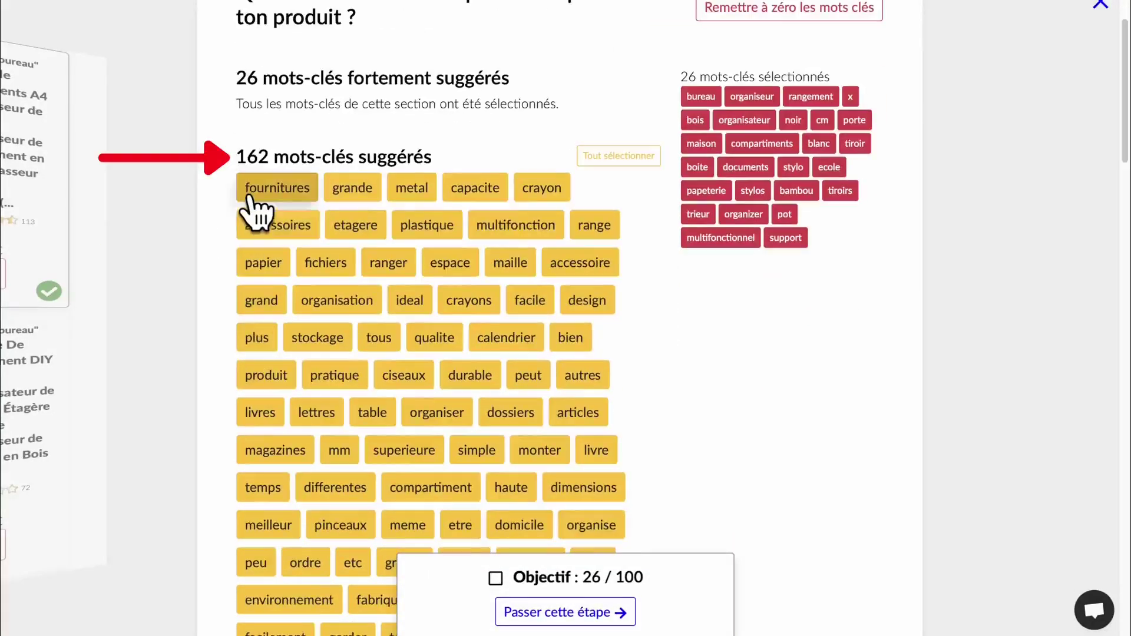
click(253, 195)
click(252, 195)
click(252, 195)
click(252, 195)
click(252, 194)
click(252, 195)
click(252, 195)
click(252, 195)
click(252, 195)
click(252, 194)
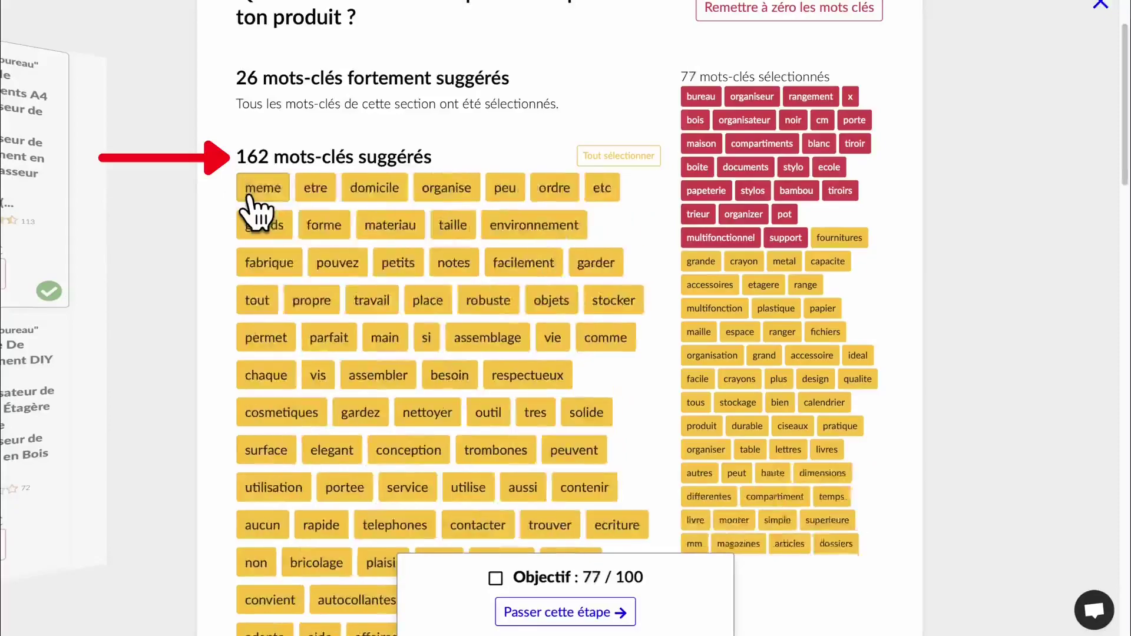
click(252, 195)
click(252, 195)
click(252, 195)
click(252, 195)
- Add "courrier", "couleur", "feutre", "lot" and "classeur" from the other keywords and complete the keyword stage
scroll(252, 200, down, 6)
scroll(252, 197, down, 5)
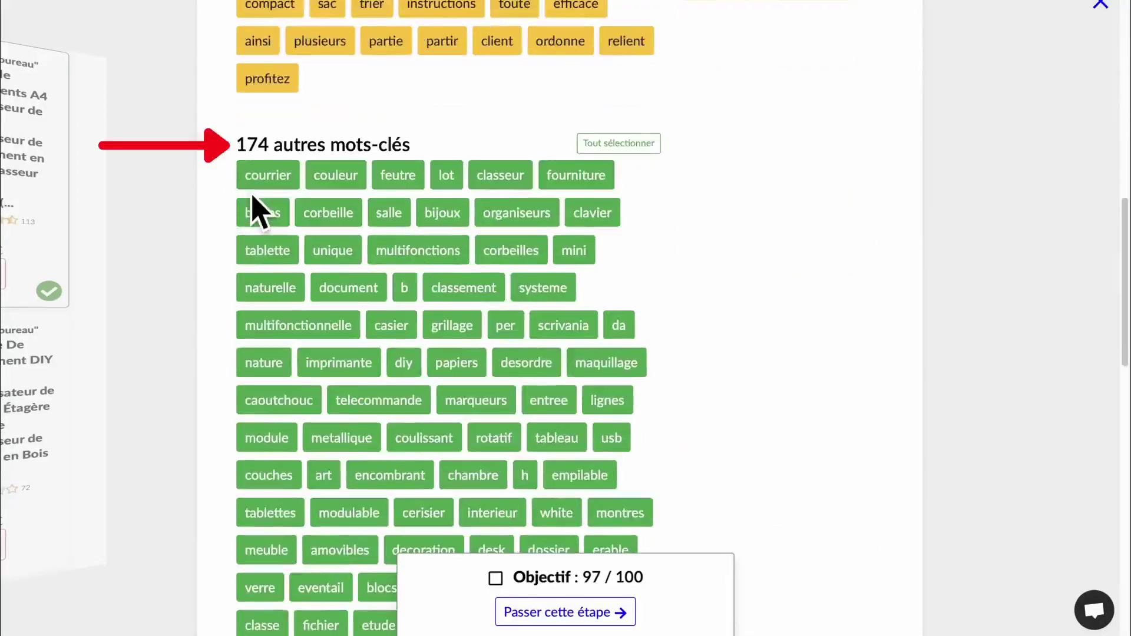
click(252, 187)
click(253, 188)
click(253, 187)
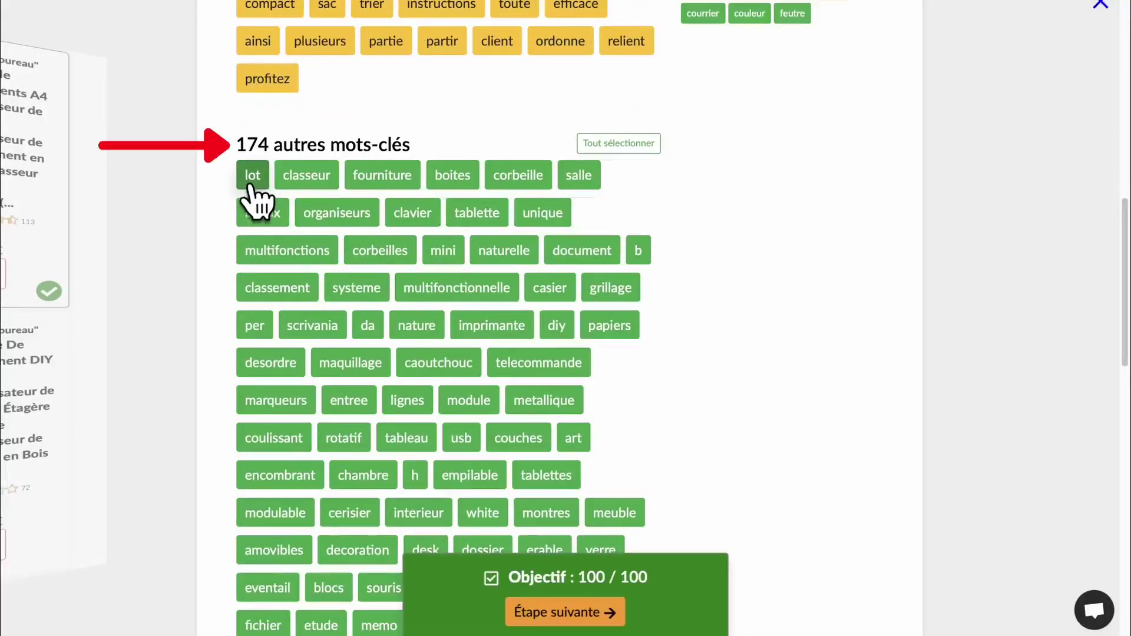
click(251, 186)
click(251, 186)
drag(1125, 283, 1126, 77)
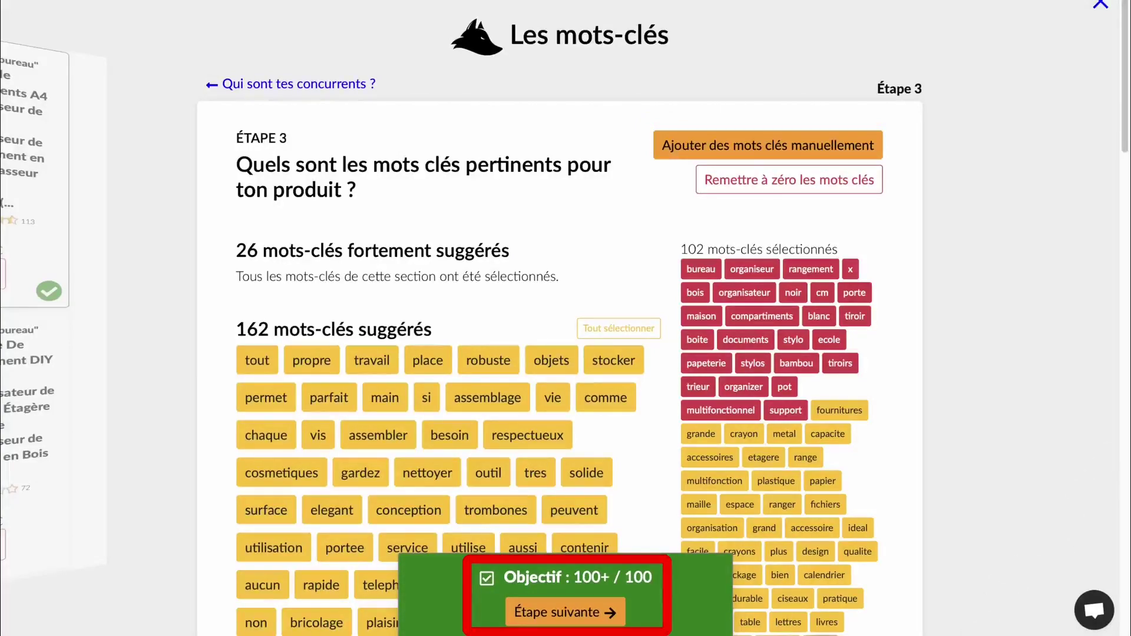
click(584, 613)
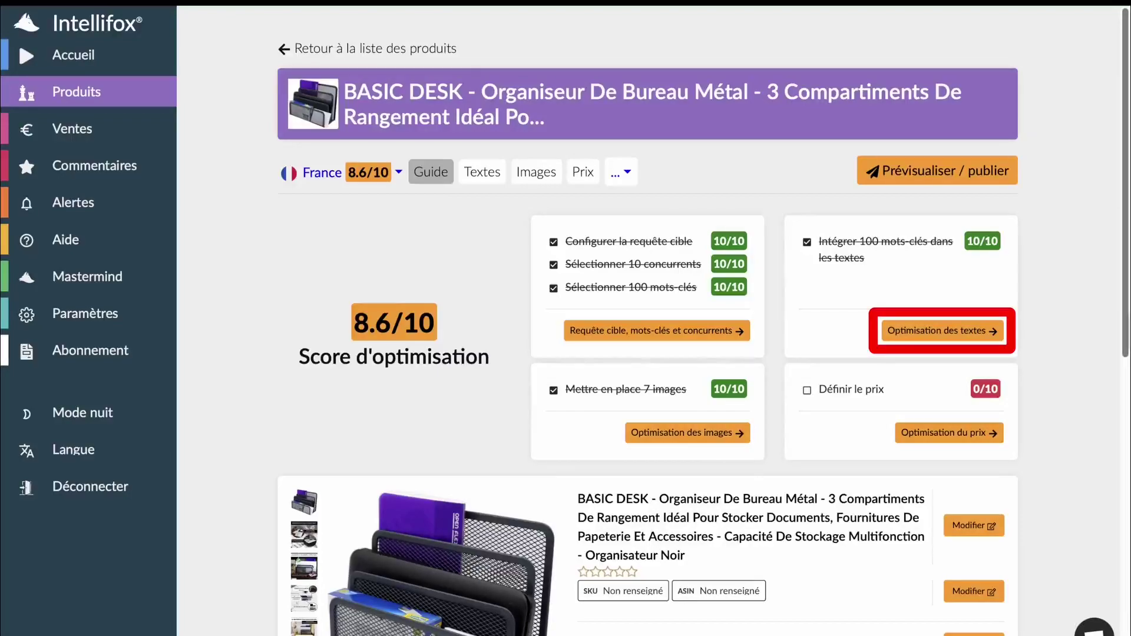
- Open the text optimisation and examine the competitor texts, emojis and variables available for Point fort #1
click(997, 332)
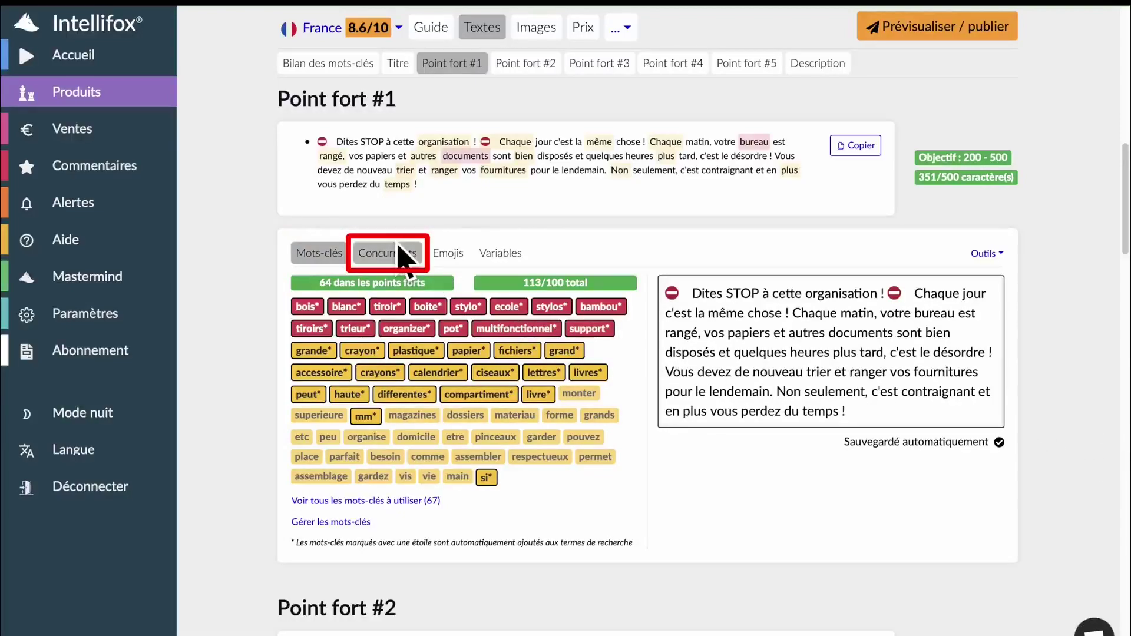
click(399, 264)
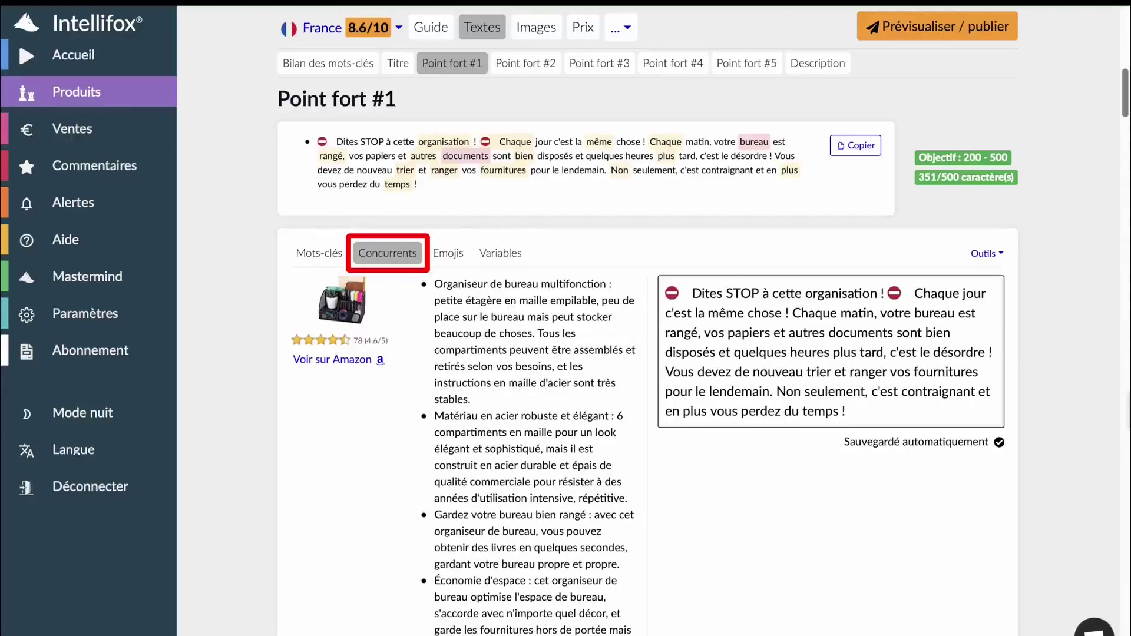
click(452, 258)
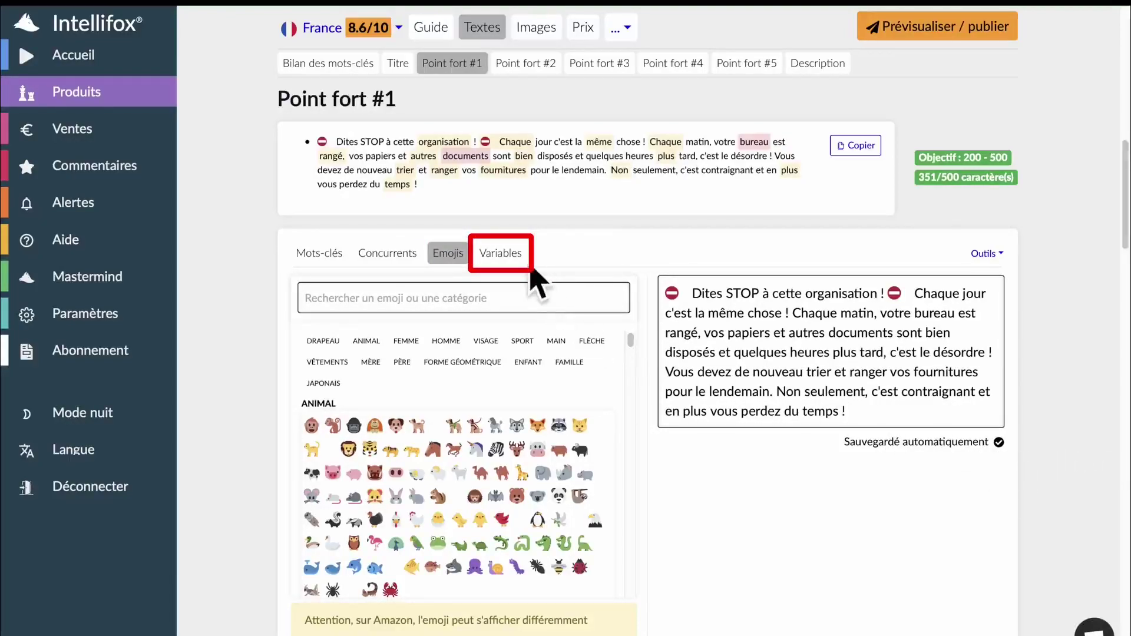
click(520, 256)
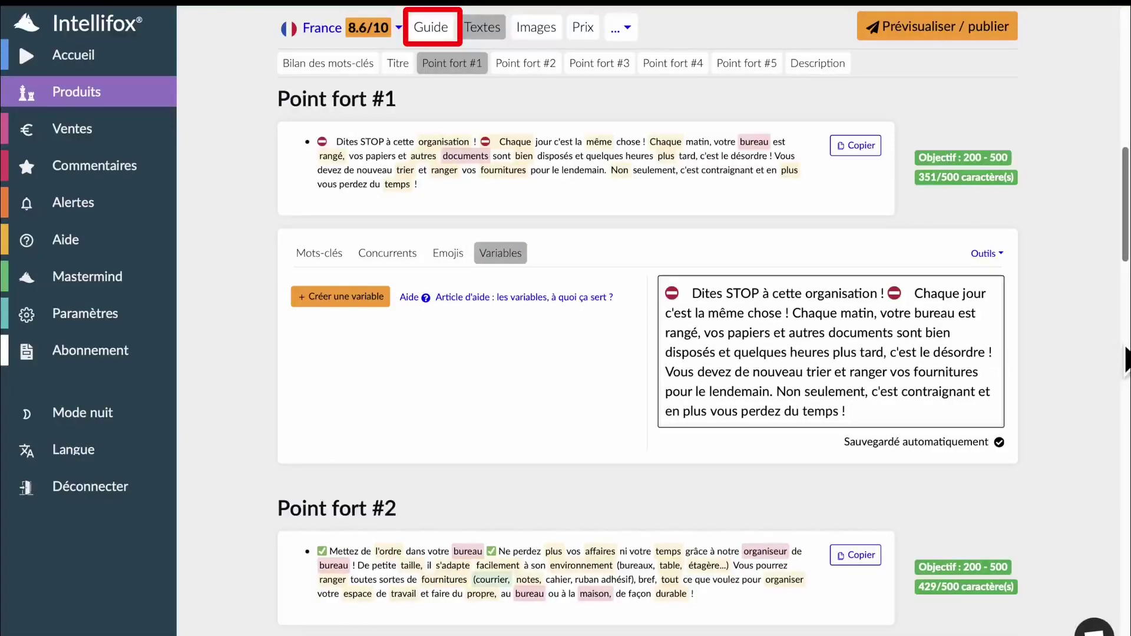
- Return to the product guide and preview the product page, switching the preview to show the product among its competitors
click(442, 29)
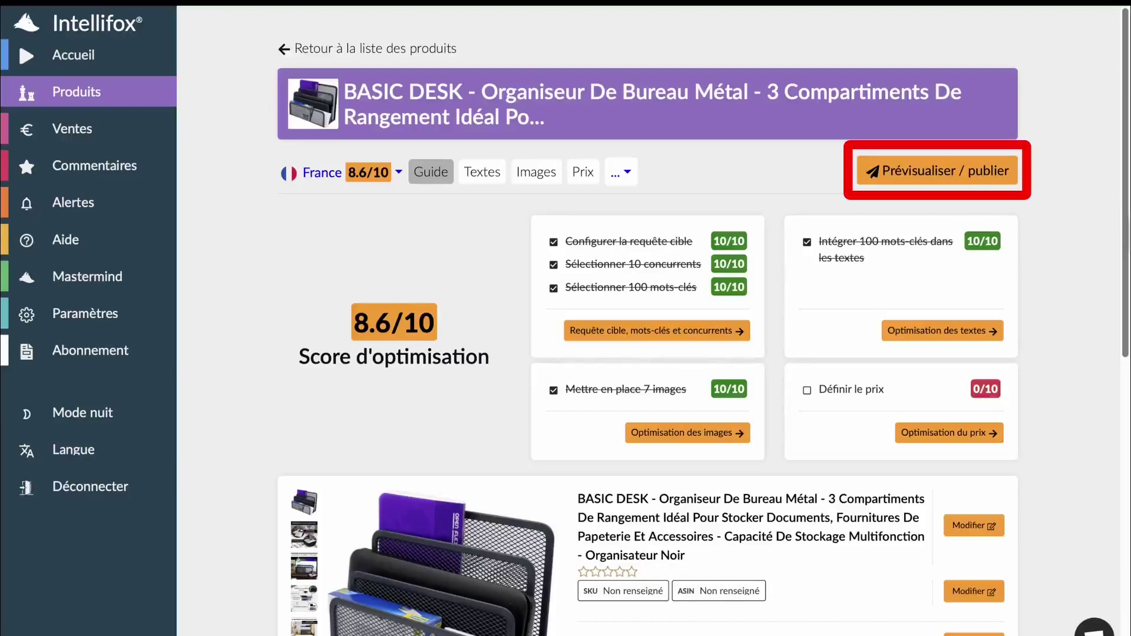
click(1016, 181)
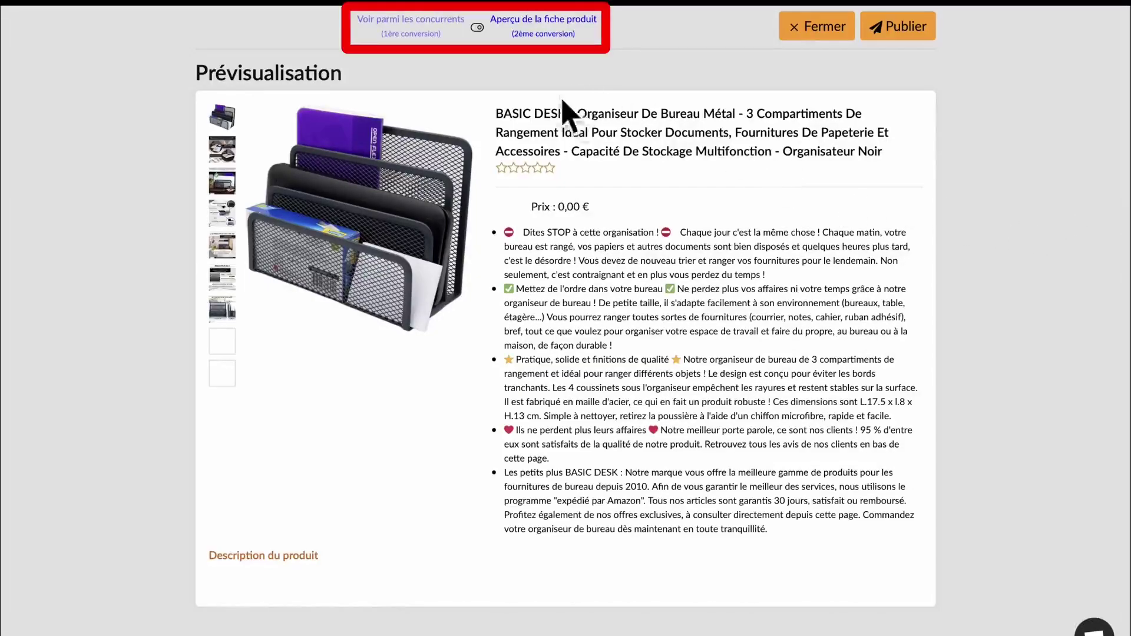
click(478, 27)
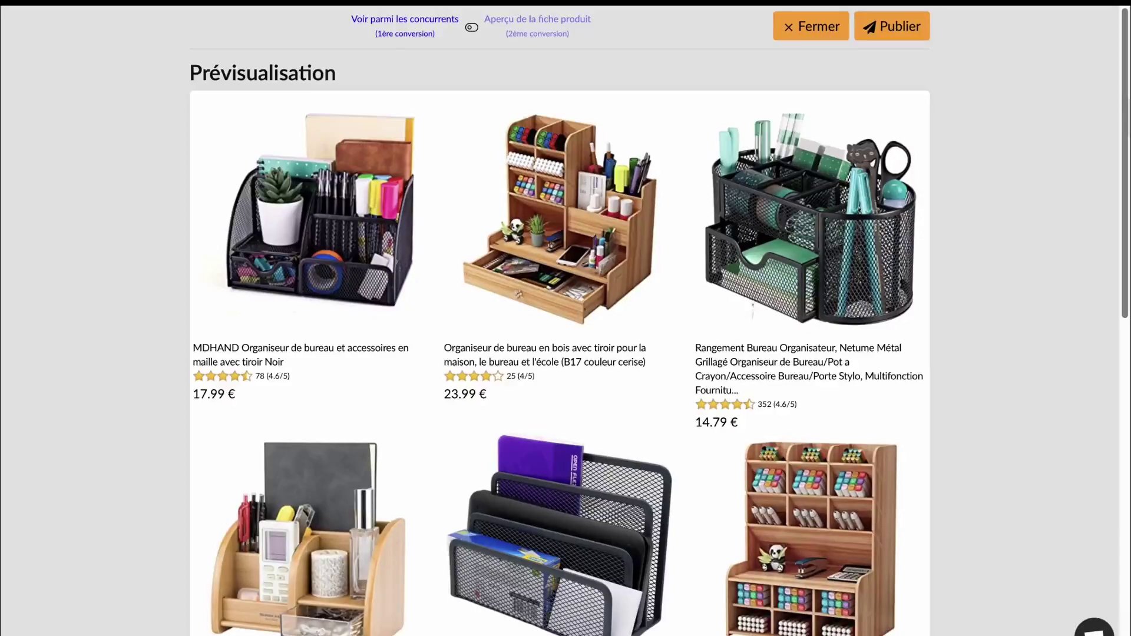
- Publish all of the product's content to amazon.fr for France and close the publication results
click(906, 34)
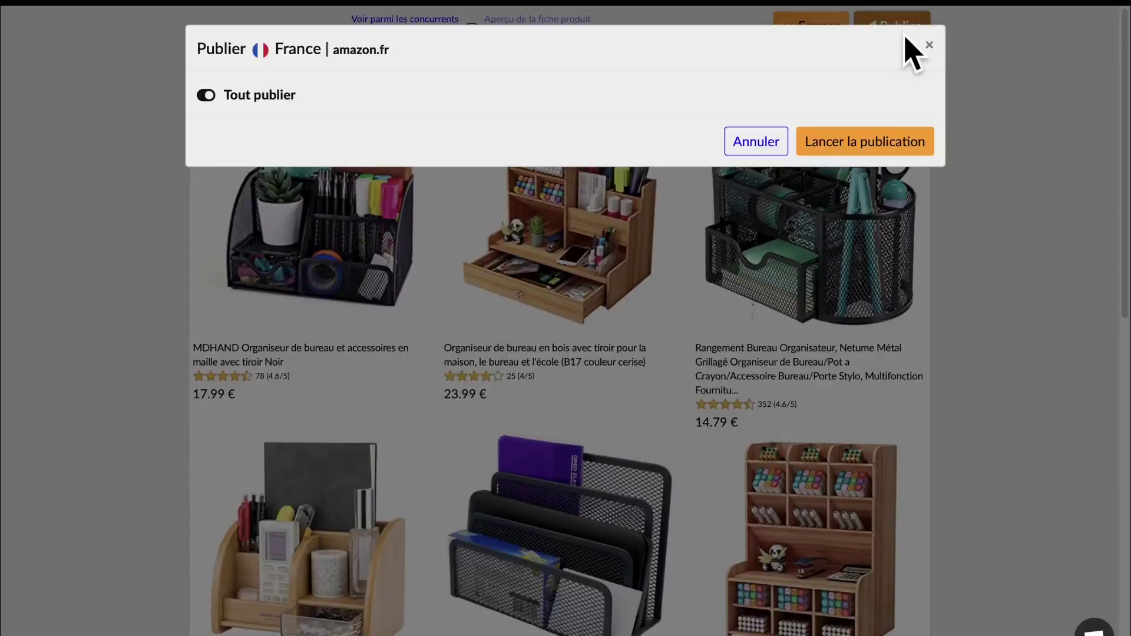
click(922, 151)
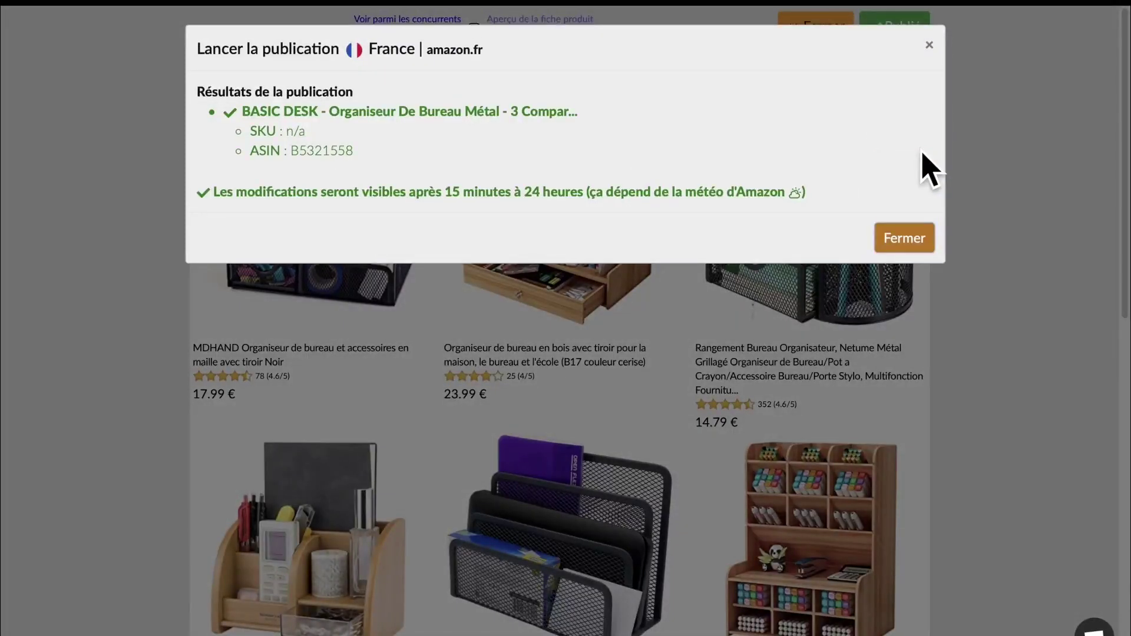
click(927, 247)
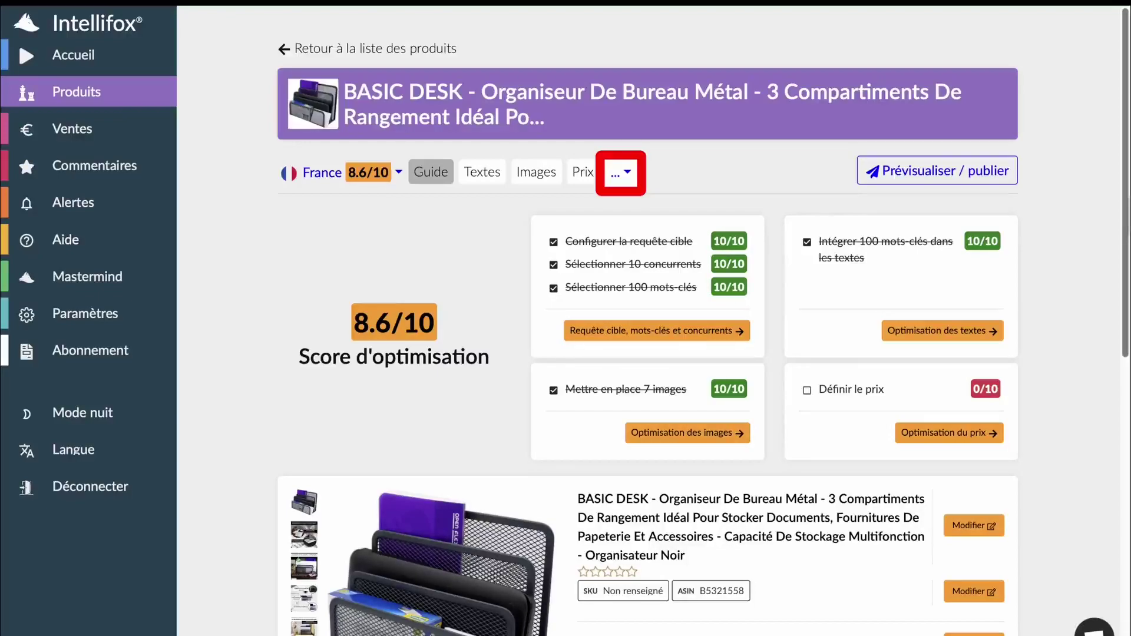
- Open the product's help page and read through the update troubleshooting solutions down to the support and Seller Central contact options
click(616, 175)
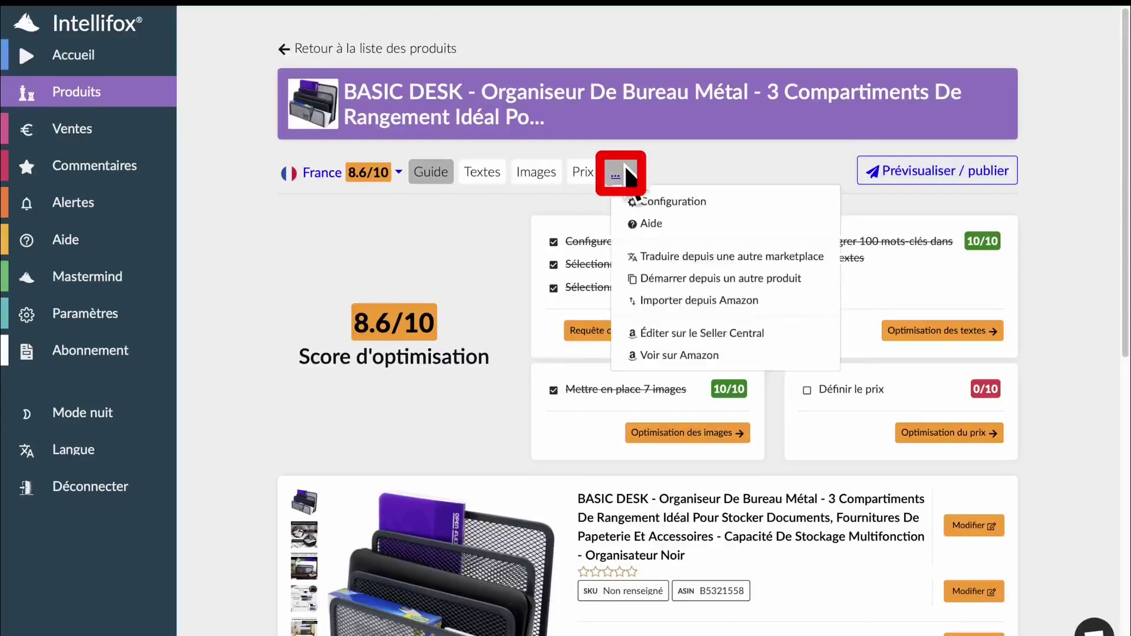
click(694, 224)
click(1081, 286)
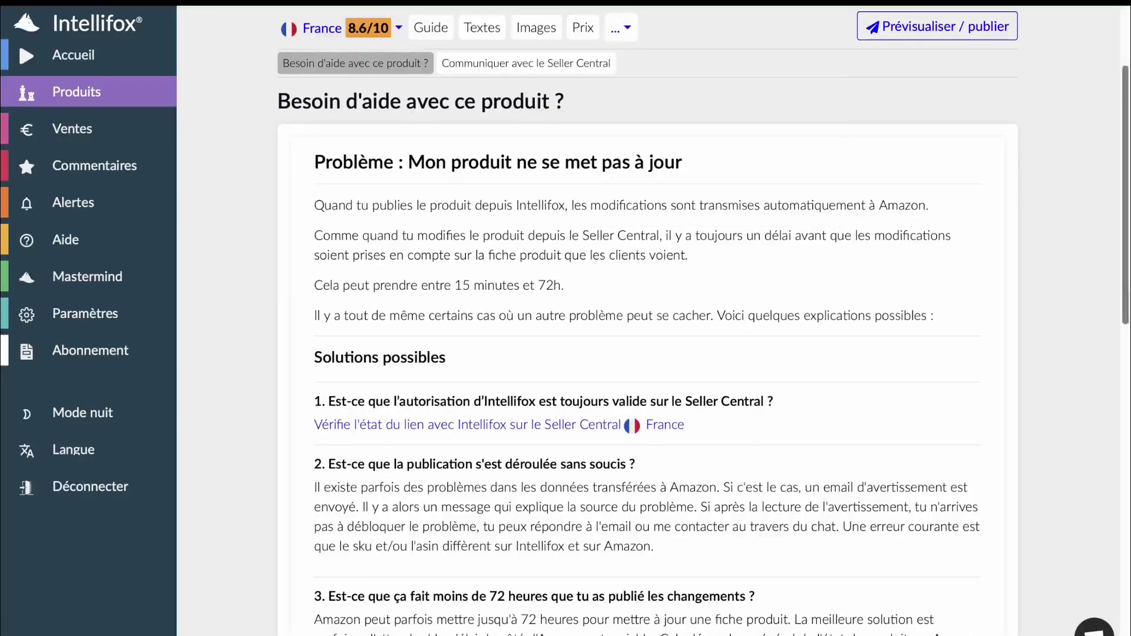
scroll(648, 353, down, 10)
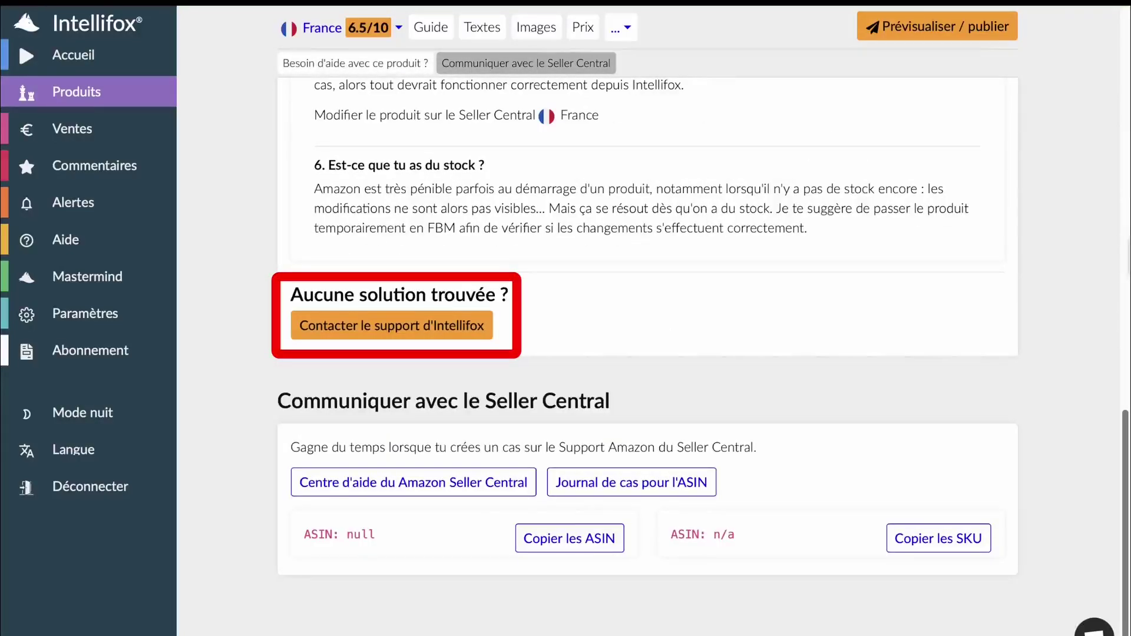